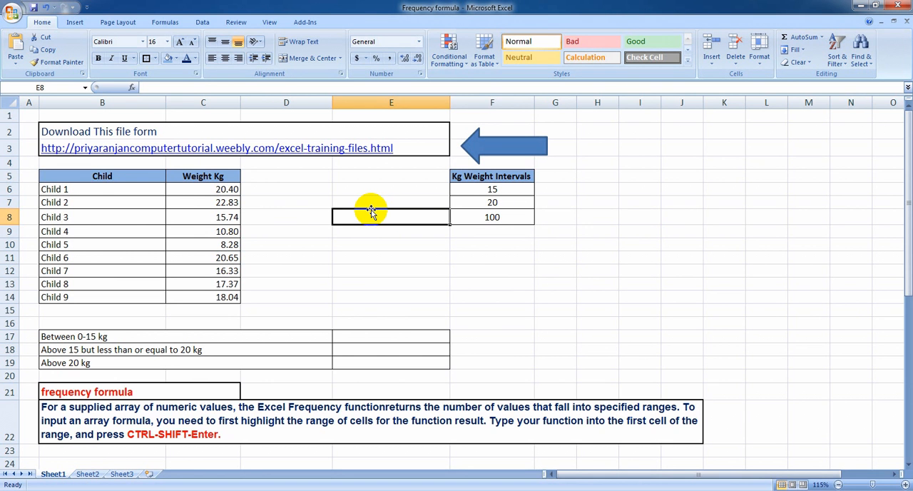
Examine the child list in B6:B14 and the matching weights in the Weight Kg column.
left_click(319, 189)
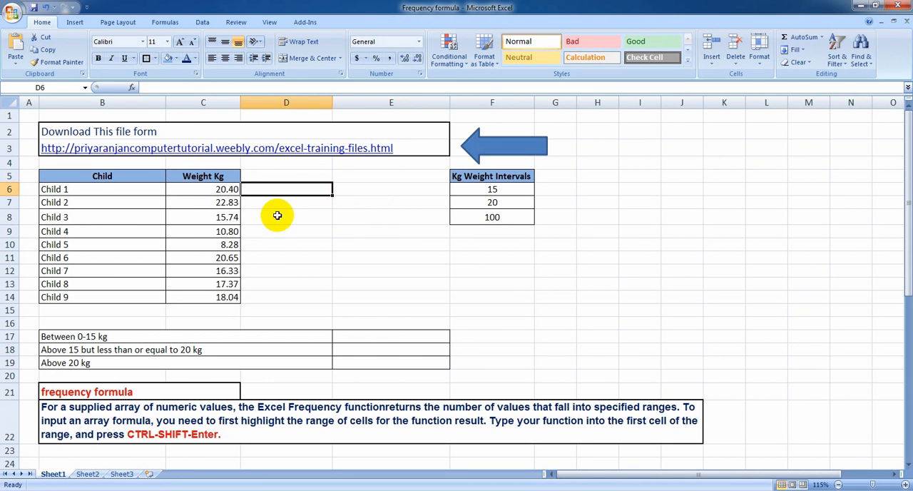
left_click(133, 189)
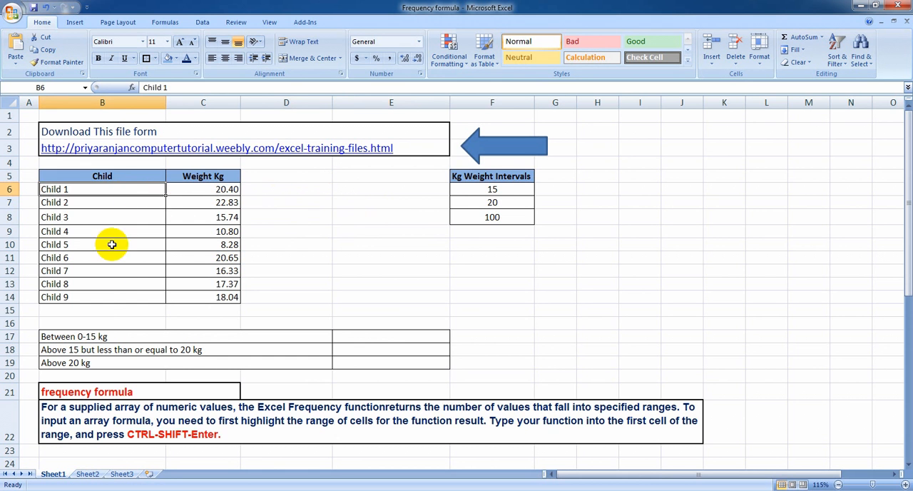
left_click(100, 308)
left_click(99, 259)
left_click(97, 214)
left_click(97, 244)
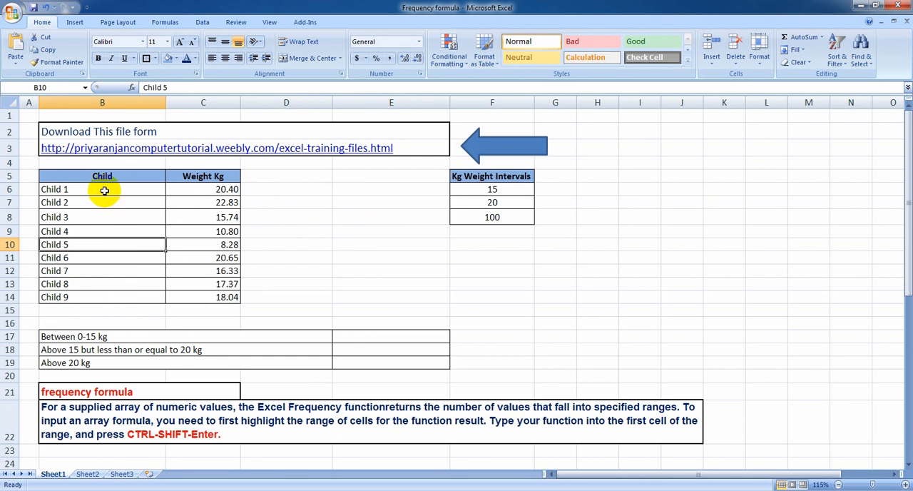
left_click(104, 190)
left_click(86, 311)
left_click(85, 298)
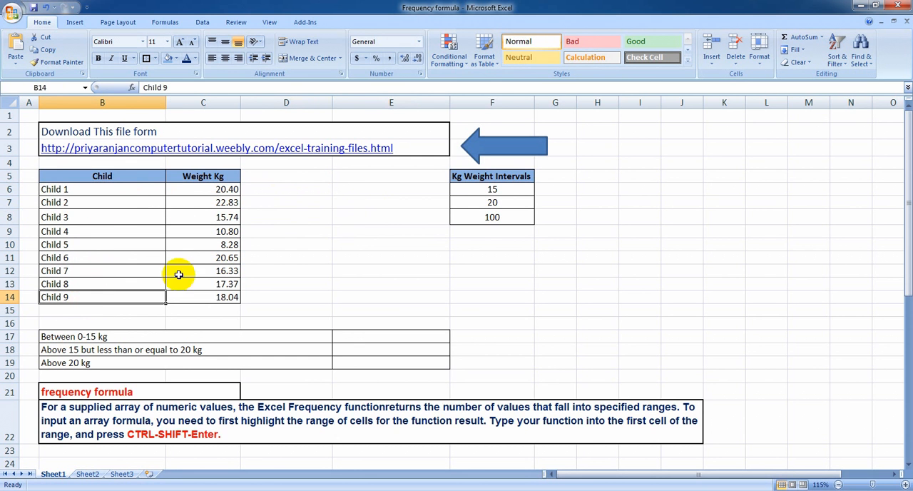
left_click(194, 190)
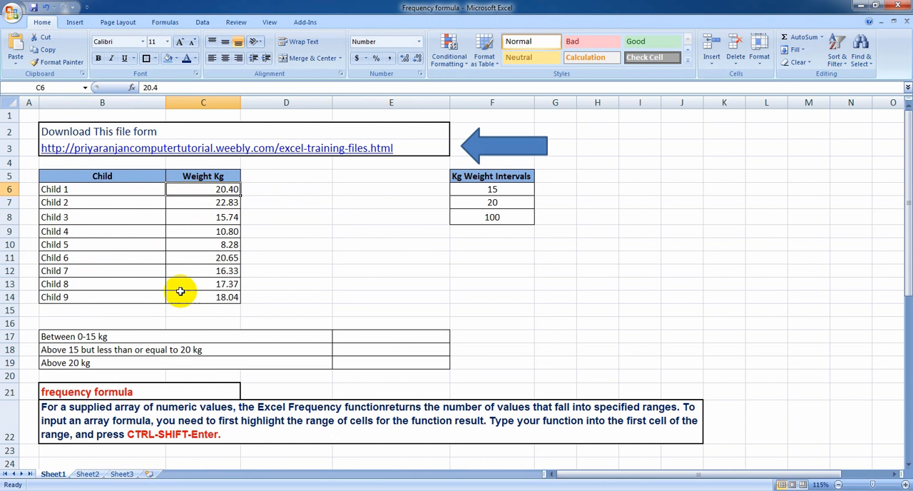
Examine the Kg Weight Intervals in F6:F8 that define the upper limit of each weight group.
left_click(491, 191)
left_click(492, 206)
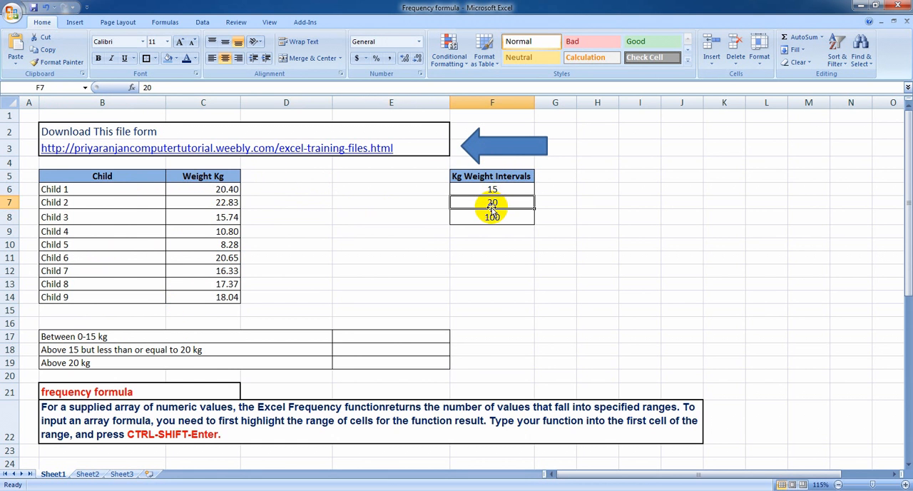
left_click(491, 218)
left_click(492, 190)
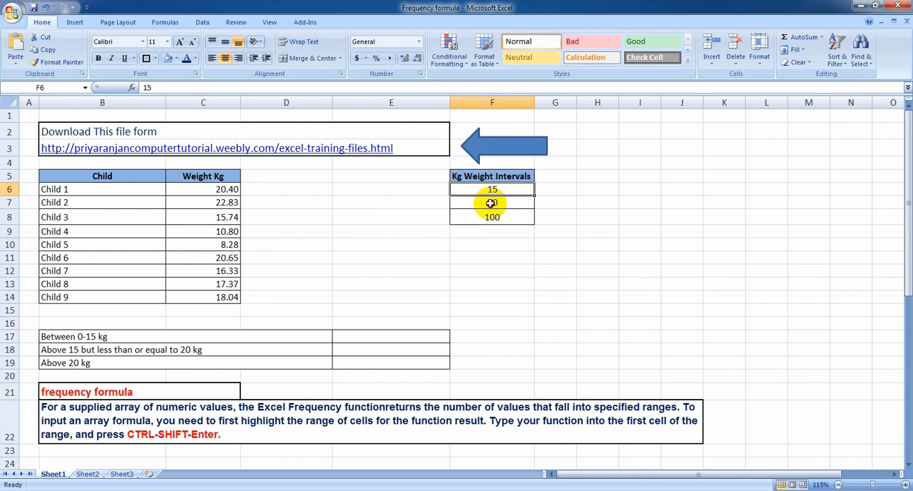
left_click(486, 202)
left_click(482, 188)
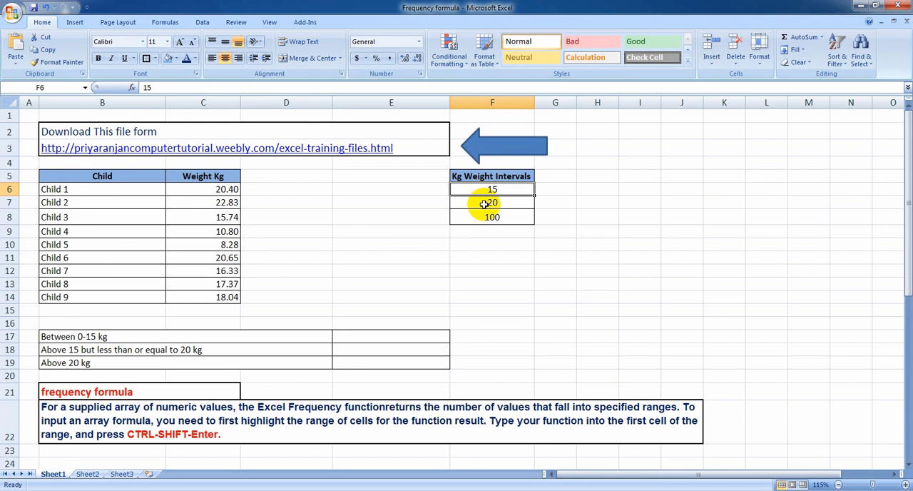
left_click(484, 204)
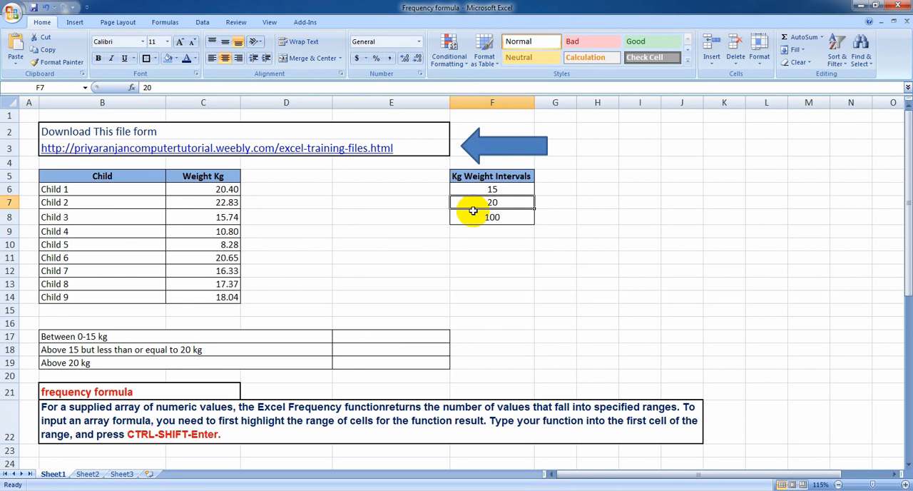
left_click(479, 217)
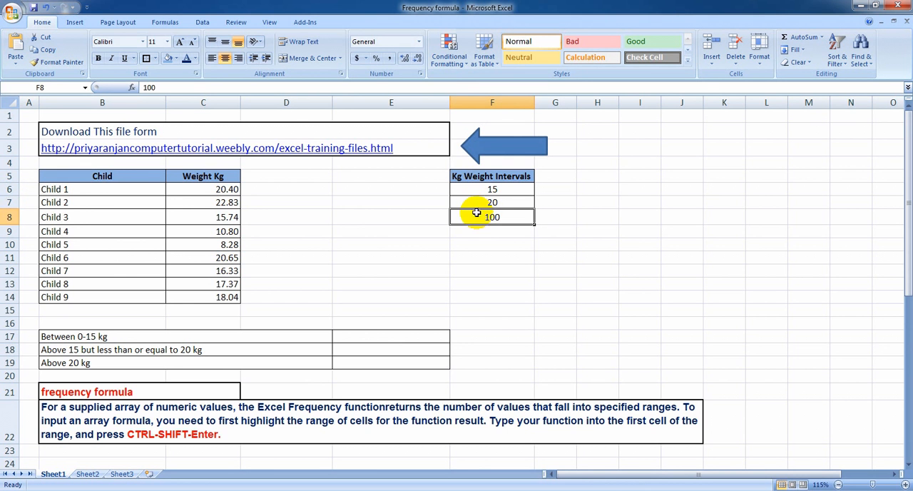
left_click(479, 203)
left_click(480, 219)
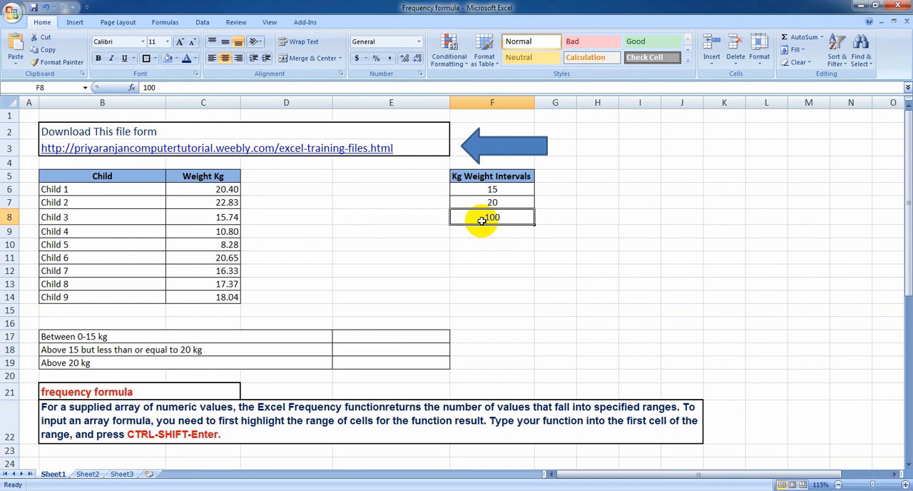
left_click(475, 204)
left_click(477, 215)
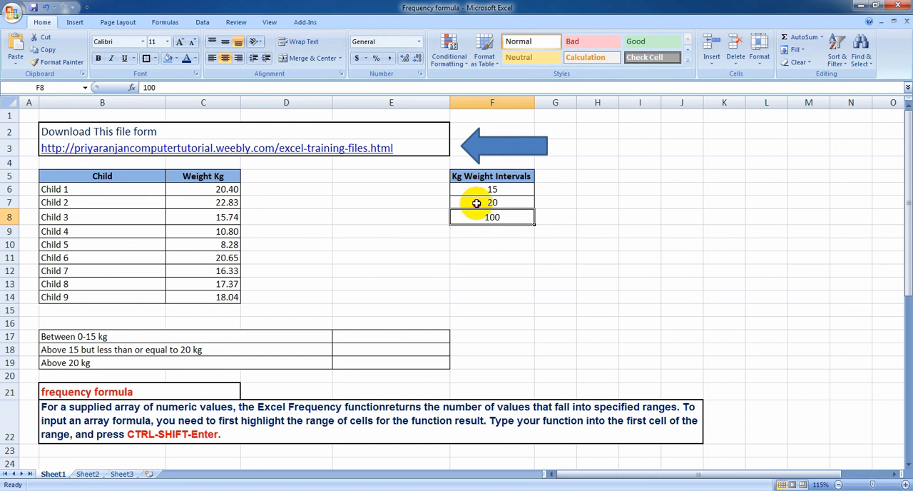
left_click(477, 203)
left_click(472, 217)
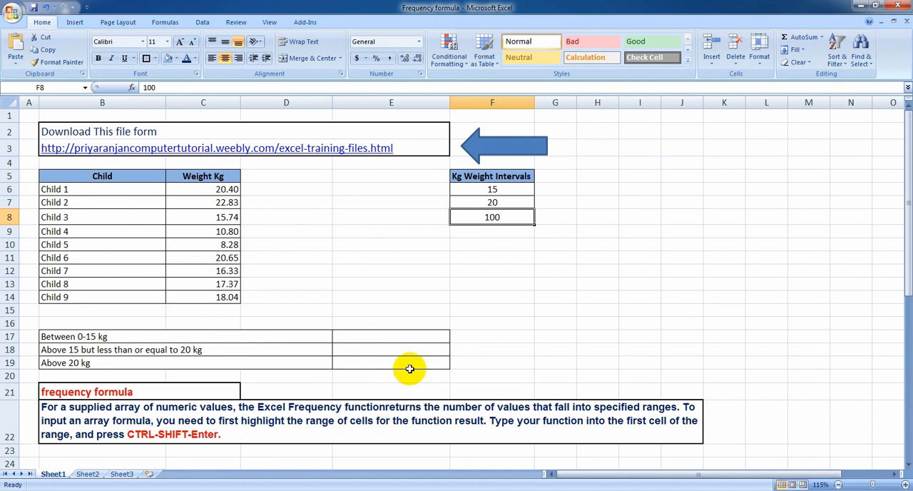
Enter =FREQUENCY(C6:C14,F6:F8) as an array formula across E17:E19 to count the children in each weight group.
left_click(368, 333)
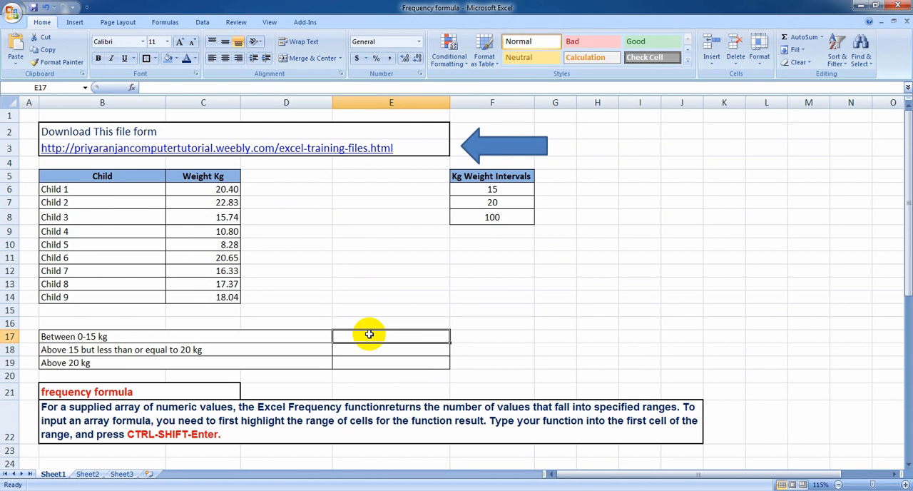
left_click_drag(369, 334, 368, 357)
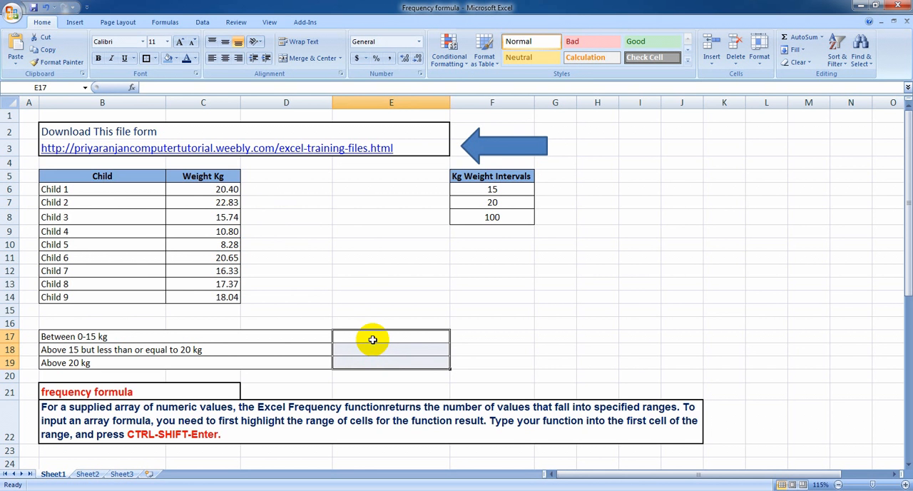
type("=")
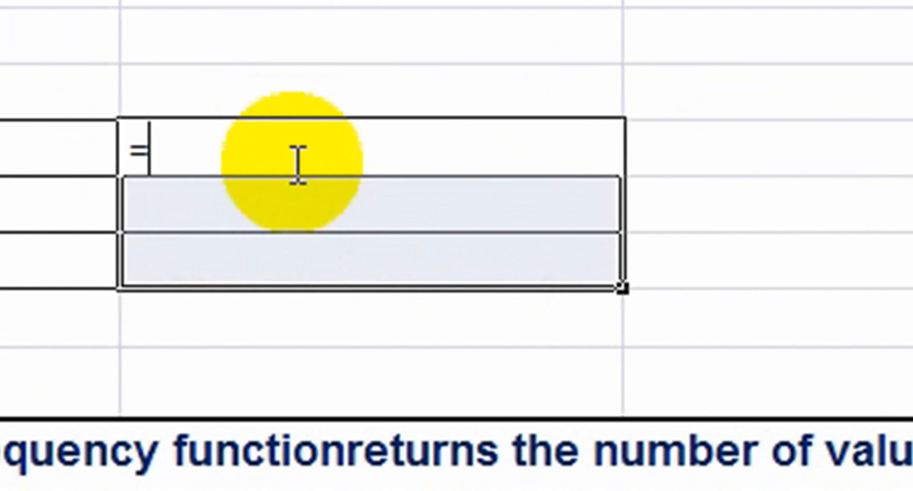
type("fre")
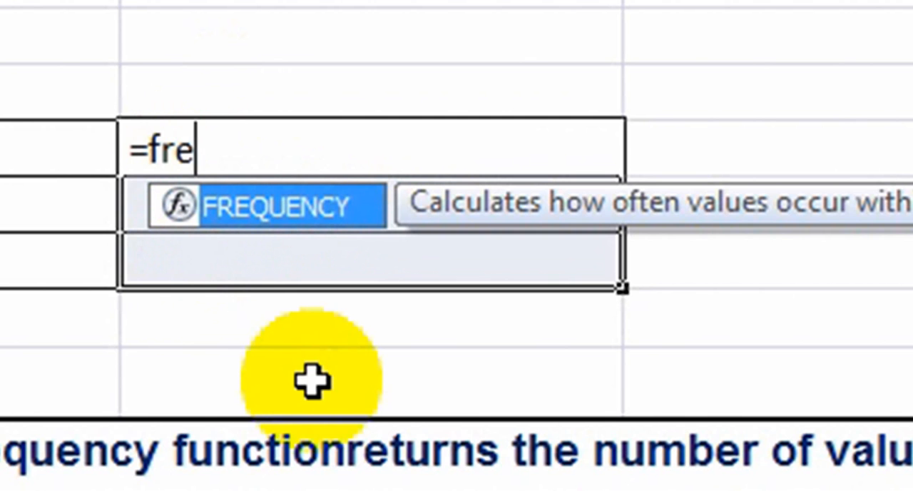
key("Tab")
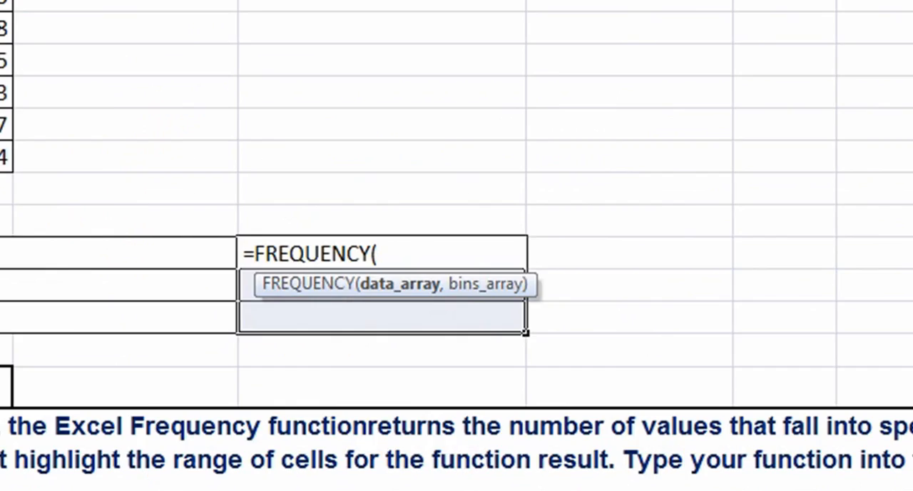
left_click_drag(221, 189, 206, 294)
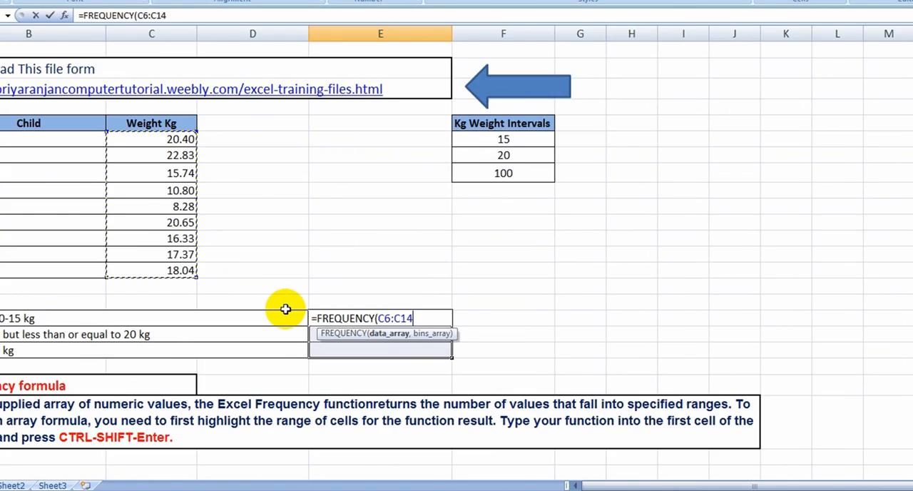
type(",")
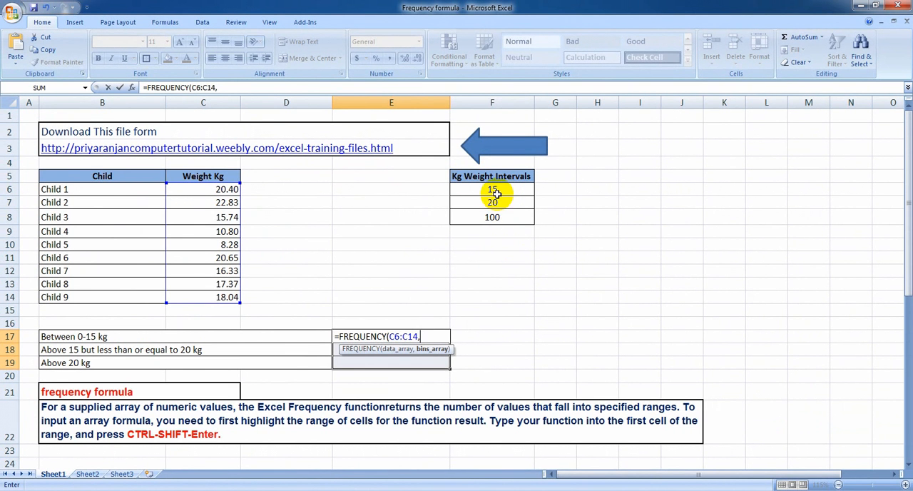
left_click_drag(492, 188, 497, 214)
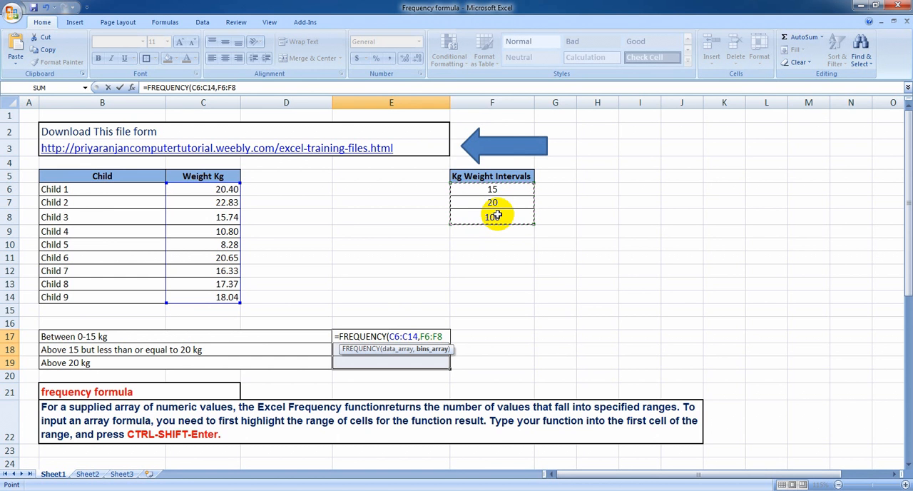
type(")")
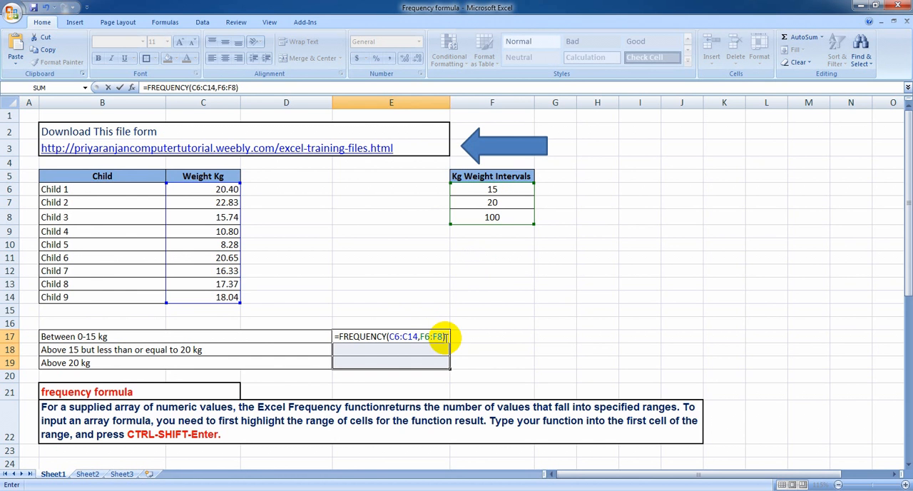
key("ctrl+shift+Return")
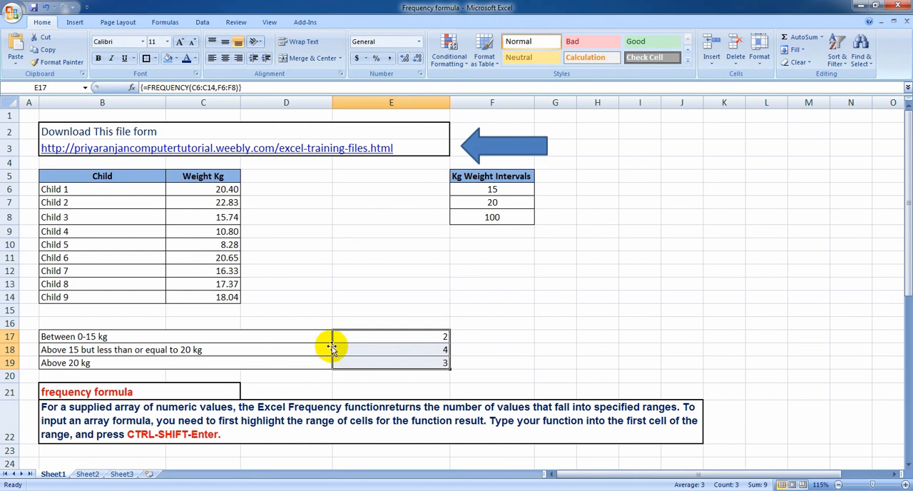
Review the frequency results in E17:E19 against their weight group labels and look over the banner further down the sheet.
left_click(379, 338)
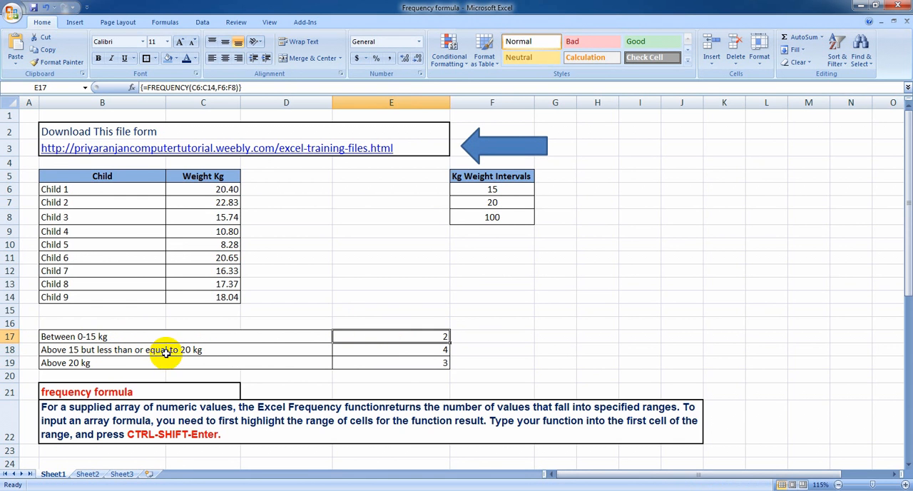
left_click(380, 352)
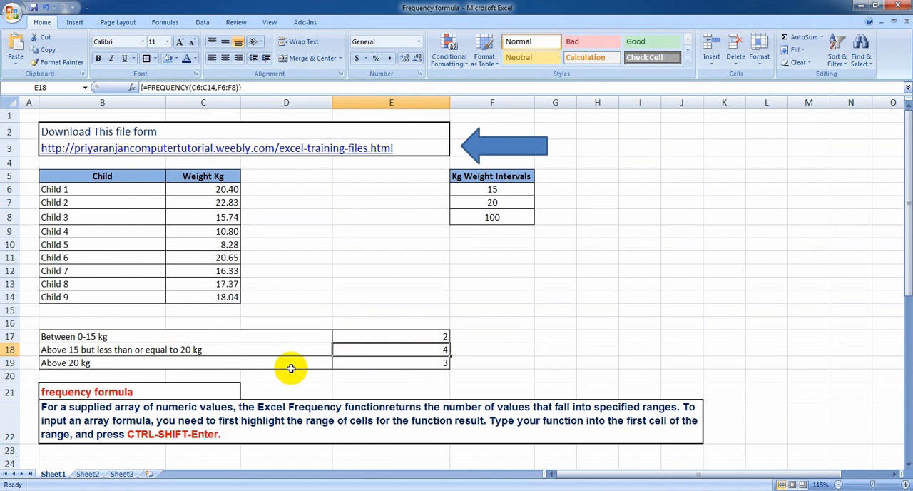
left_click(150, 365)
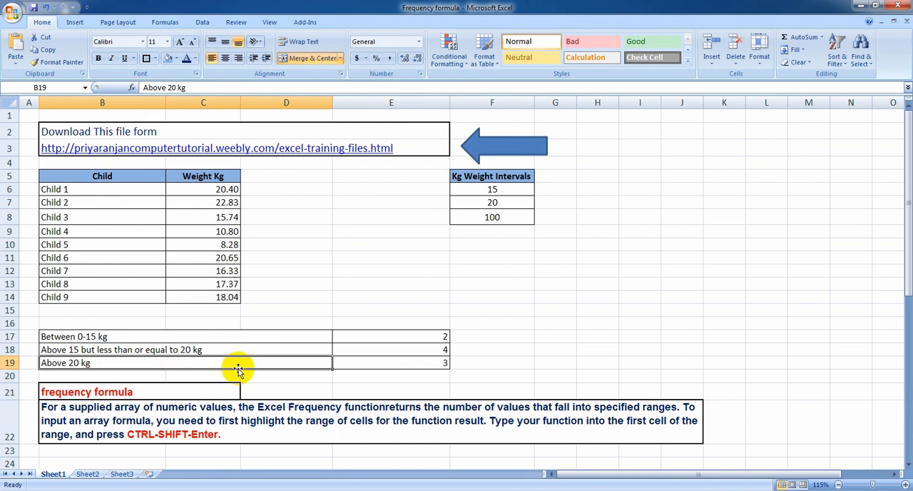
left_click(438, 363)
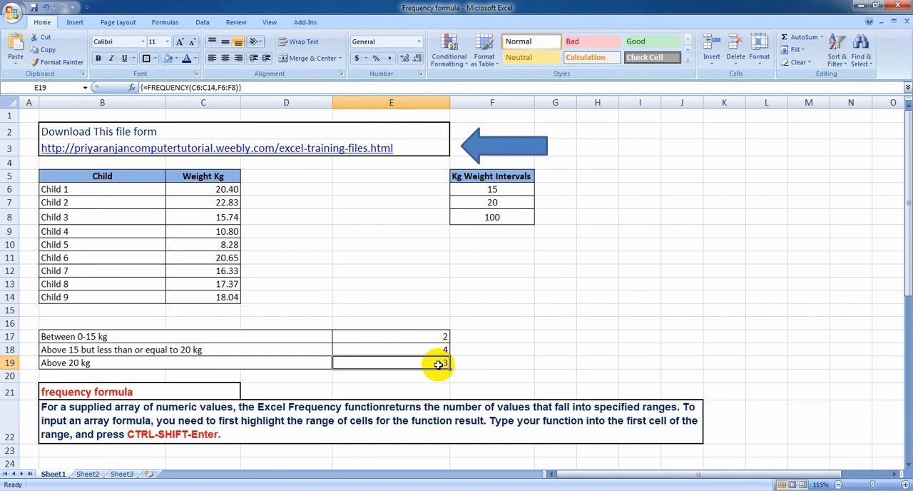
scroll(440, 357, "down", 8)
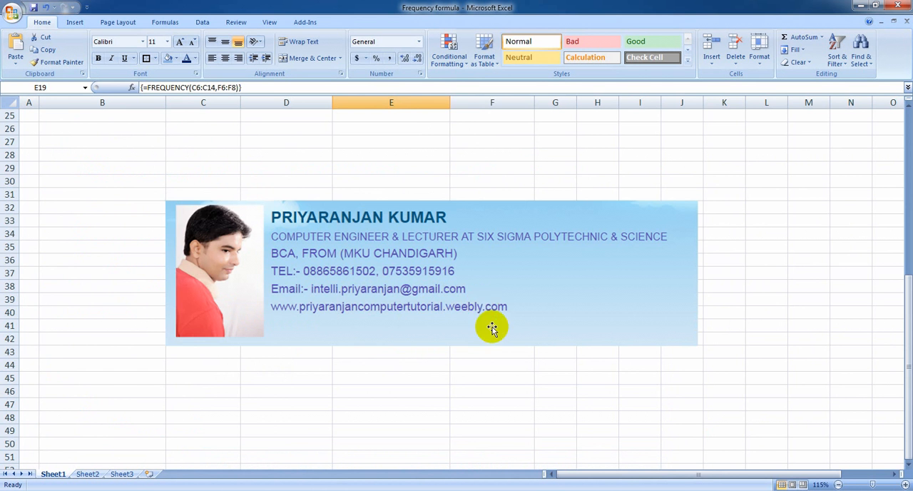
scroll(488, 324, "up", 8)
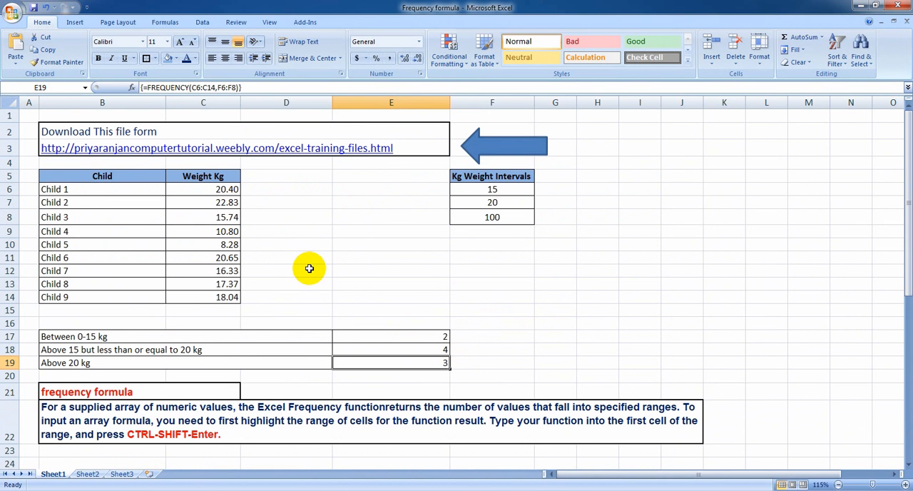